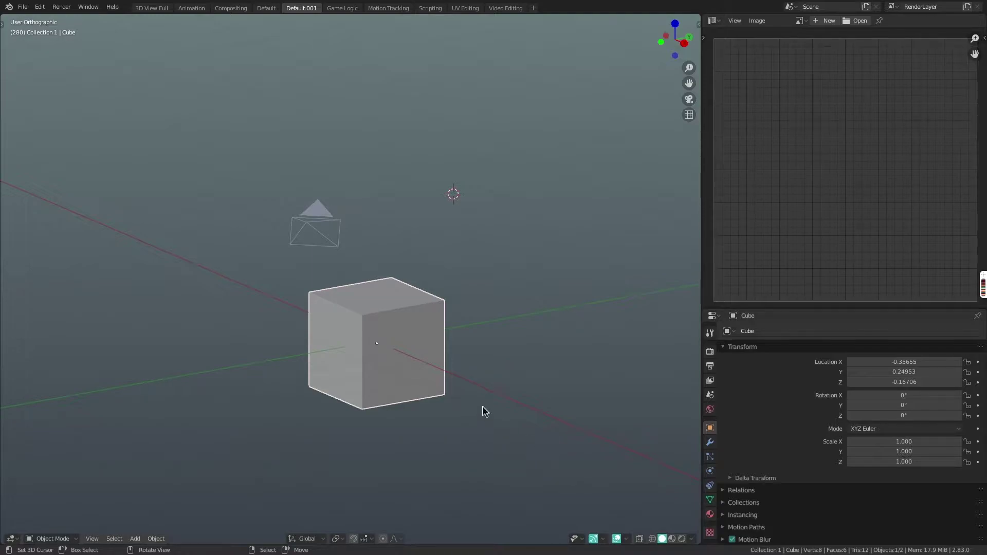
Show the commands stored in the Quick Favorites list for Object Mode
scroll(414, 355, "up", 1)
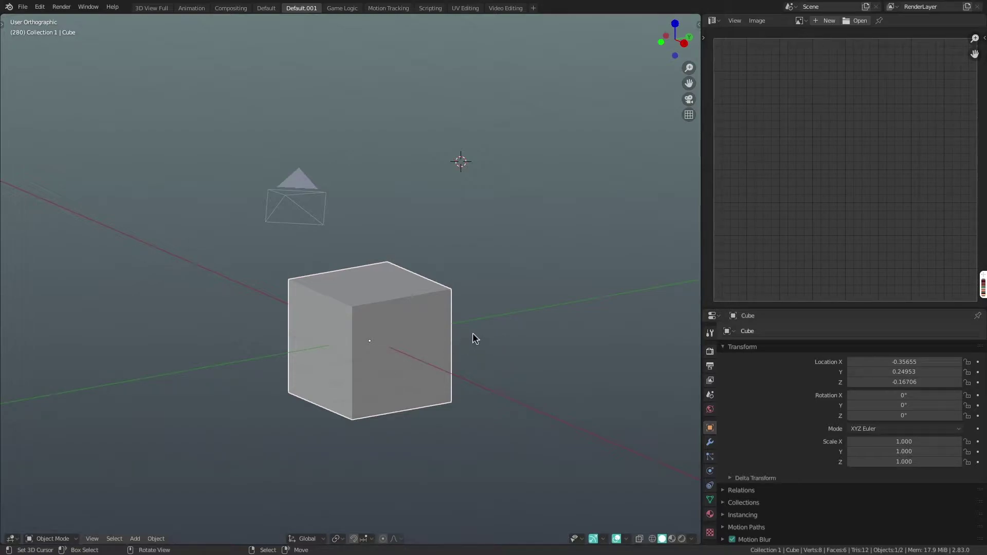
key("q")
key("q")
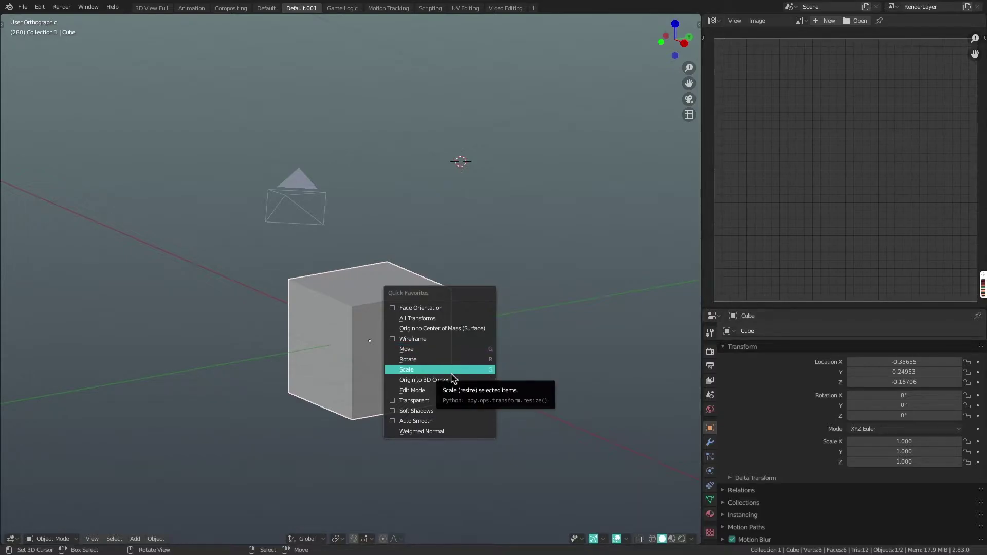
key("Escape")
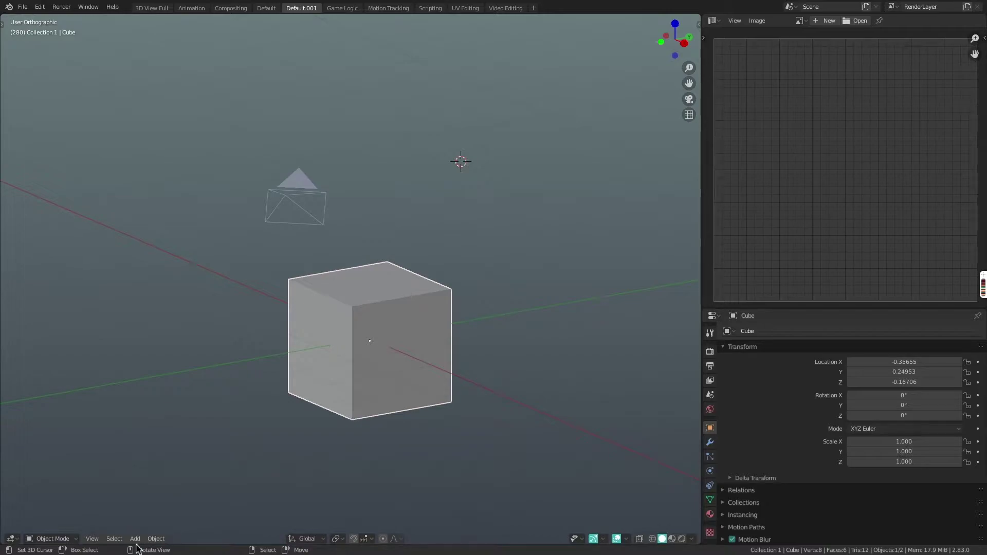
Add the Paste Objects command to Quick Favorites
left_click(153, 539)
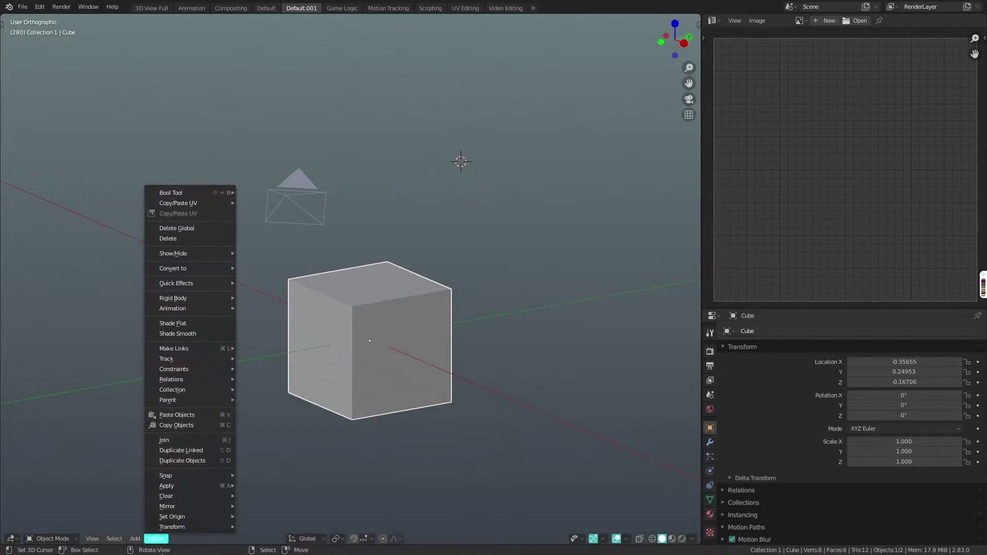
right_click(190, 418)
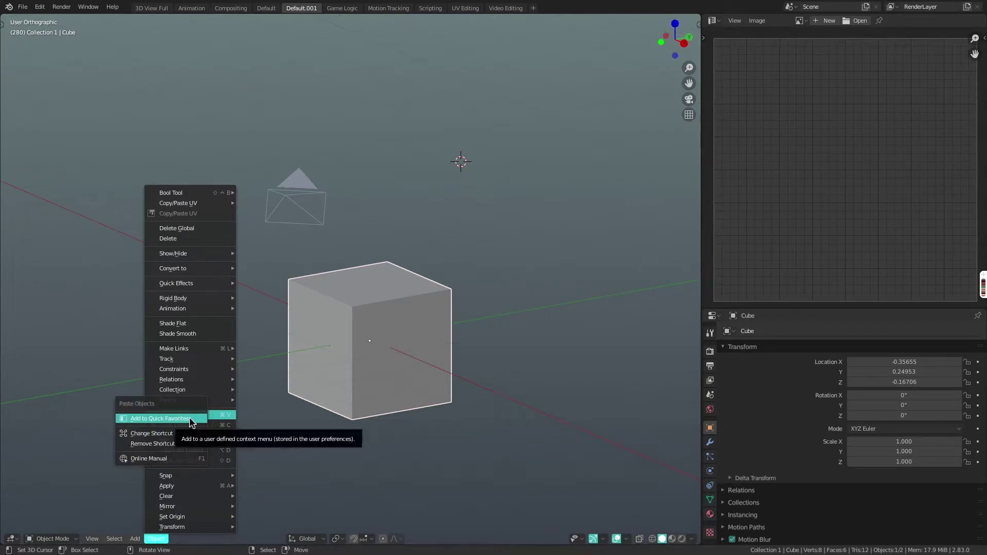
left_click(177, 418)
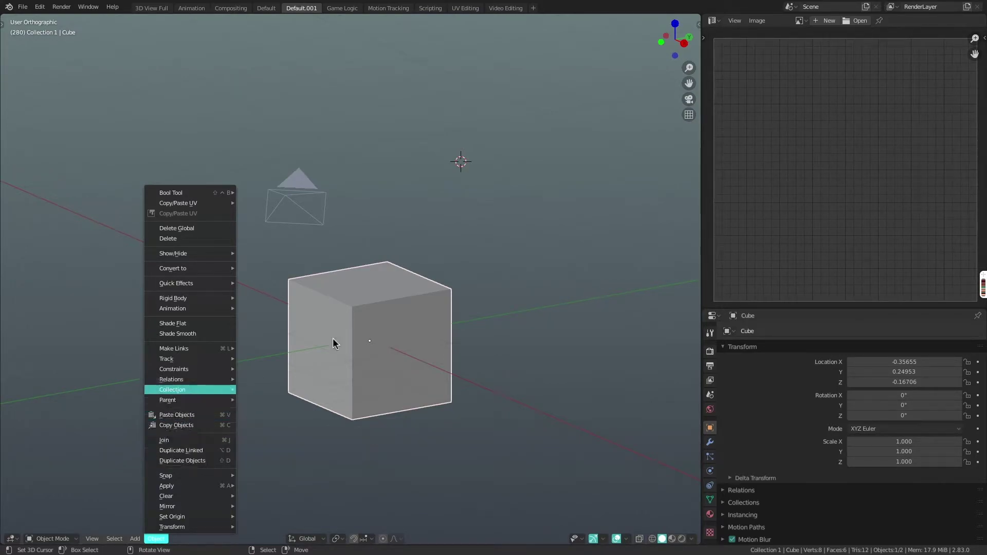
Remove the Paste Objects command from Quick Favorites
key("q")
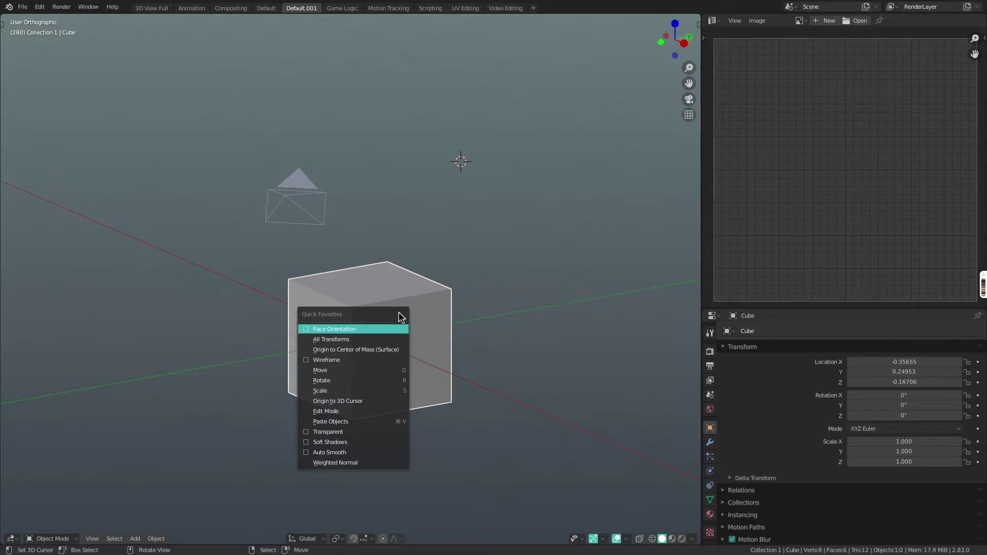
right_click(360, 421)
left_click(359, 421)
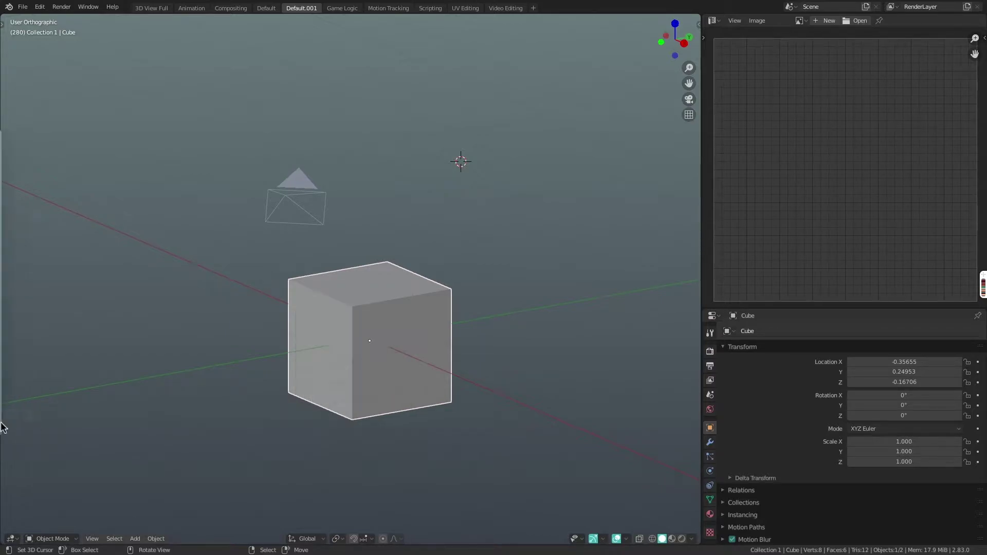
key("q")
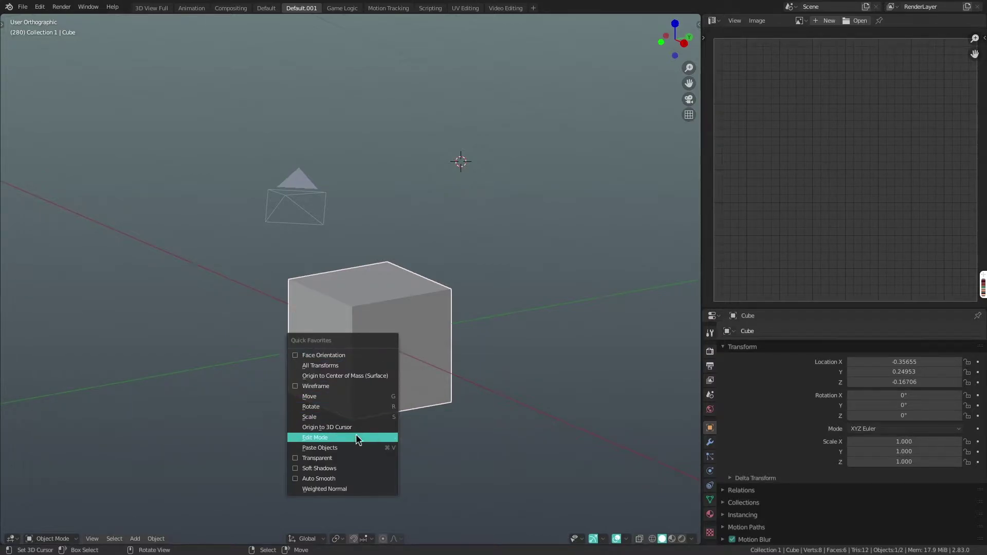
right_click(351, 448)
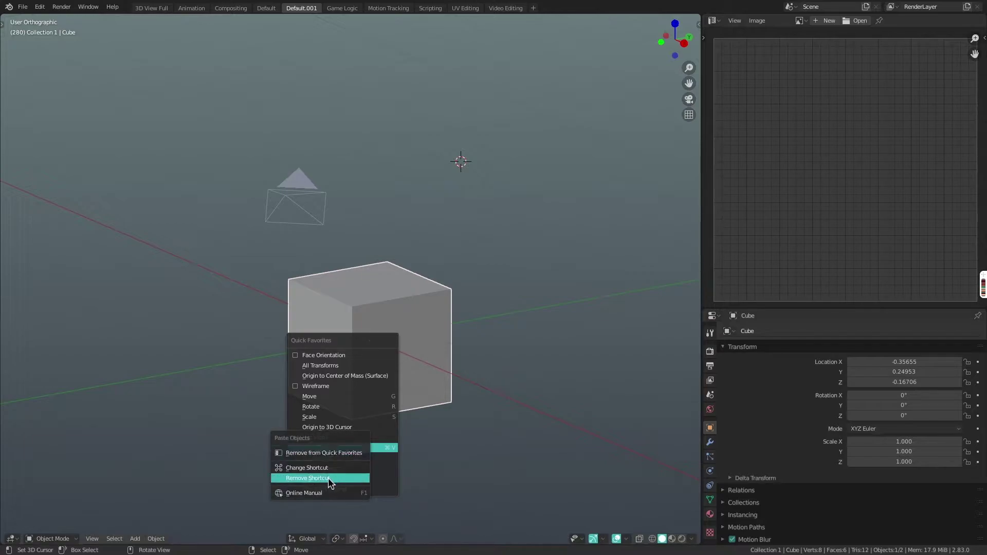
left_click(356, 455)
key("q")
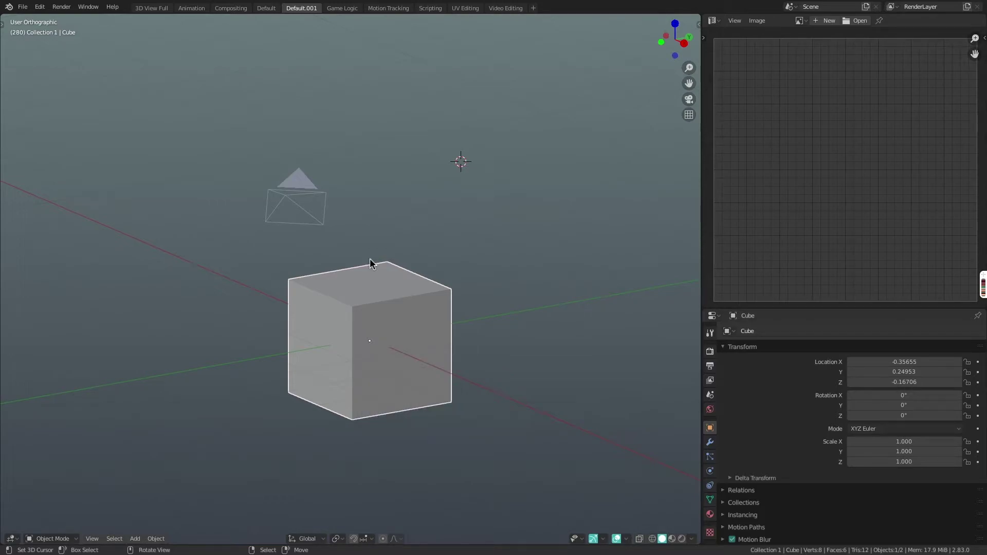
Try to assign a shortcut to the Face Orientation entry in Quick Favorites
key("q")
right_click(356, 317)
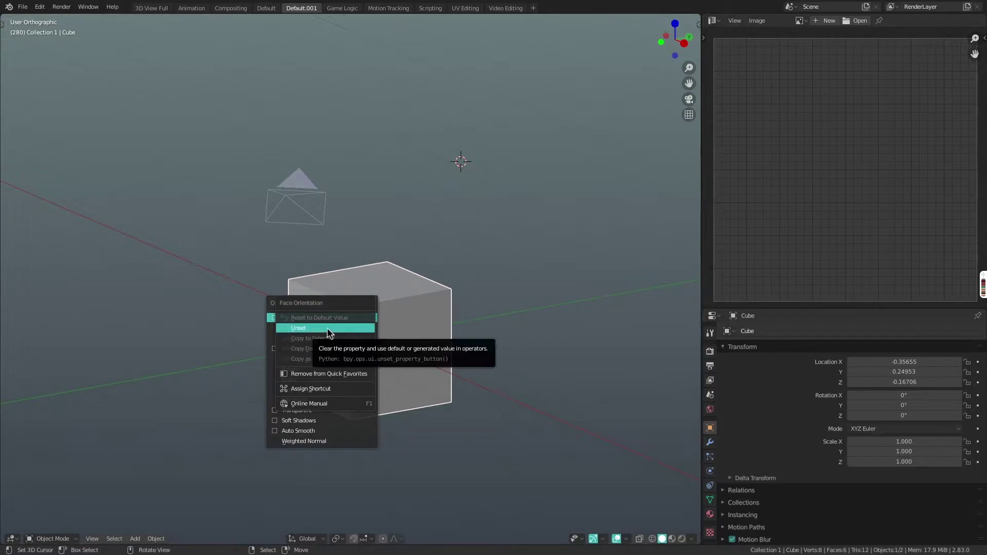
key("Escape")
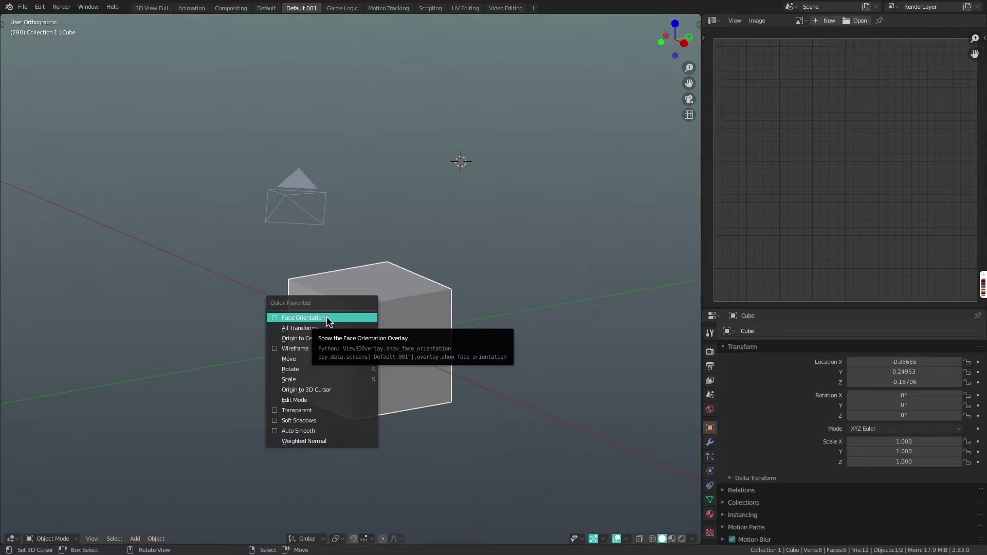
right_click(330, 321)
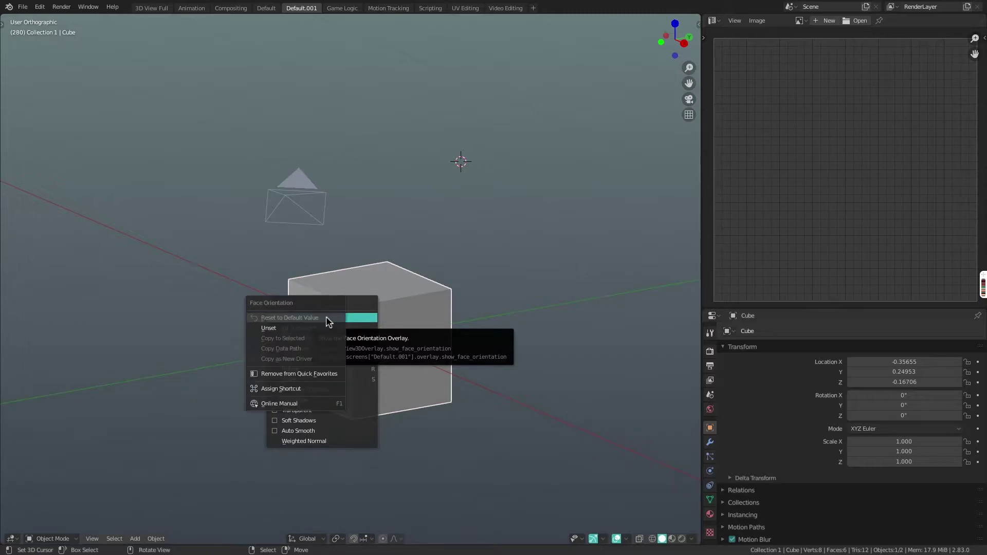
left_click(303, 389)
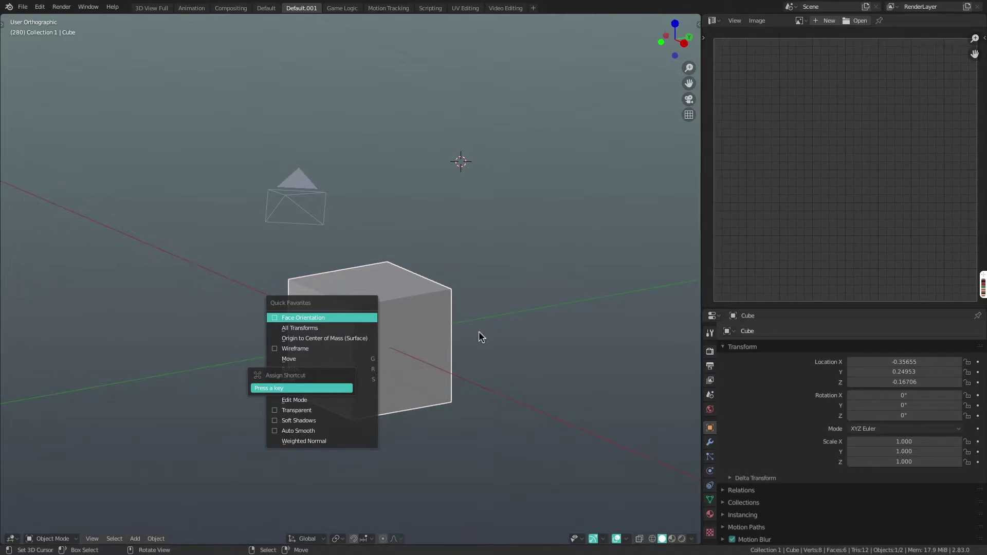
left_click(521, 374)
left_click(358, 335)
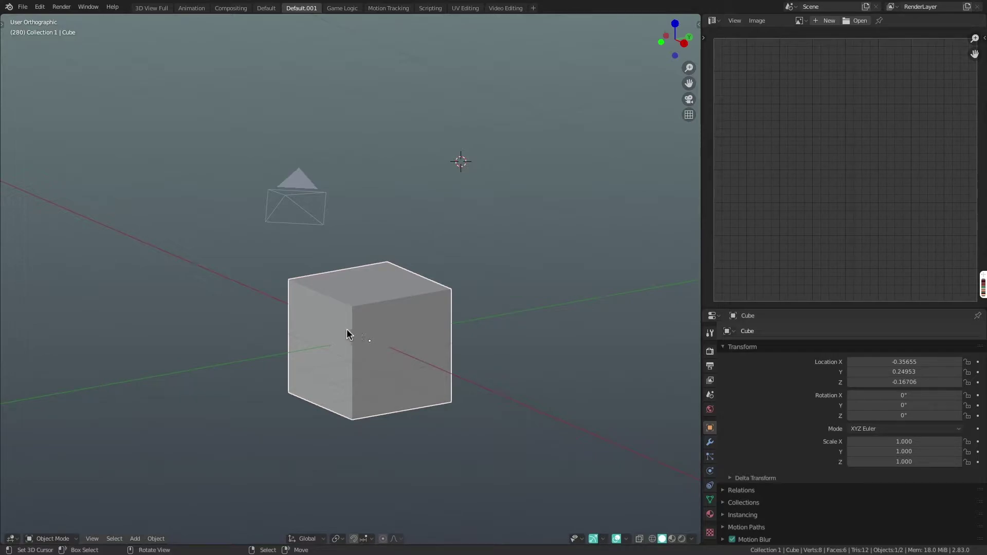
Put the cube in Edit Mode, view that mode's Quick Favorites list, and return to Object Mode
left_click(66, 538)
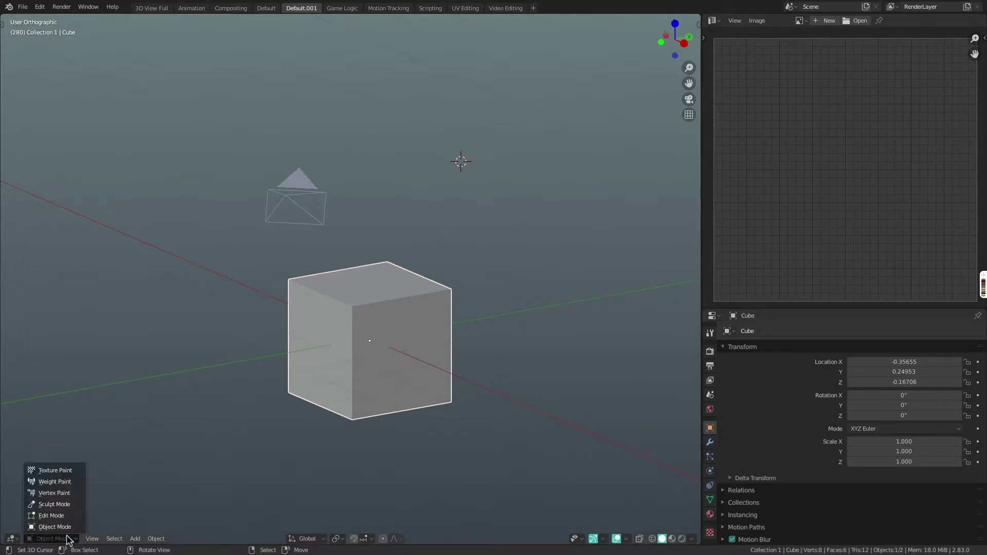
left_click(400, 311)
key("Tab")
key("q")
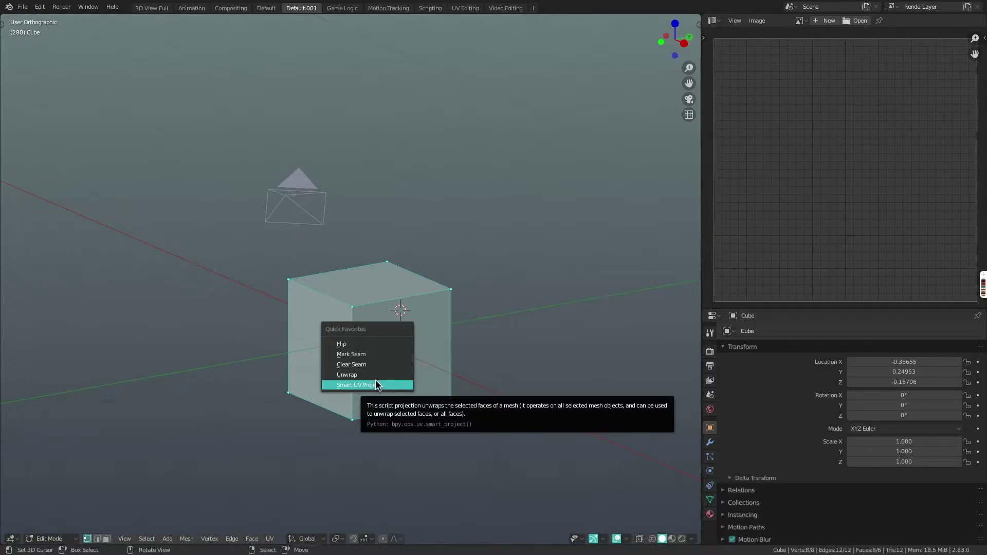
key("Escape")
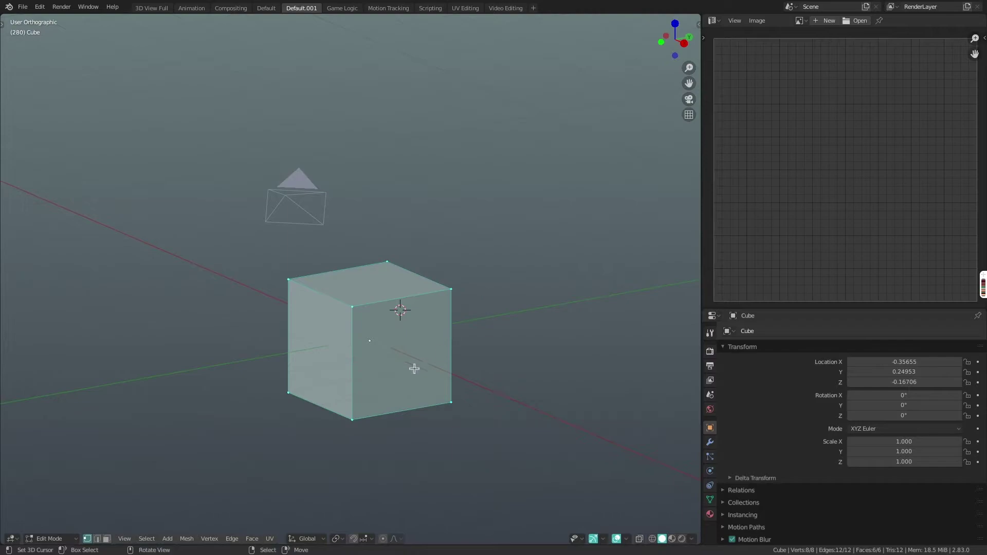
key("Tab")
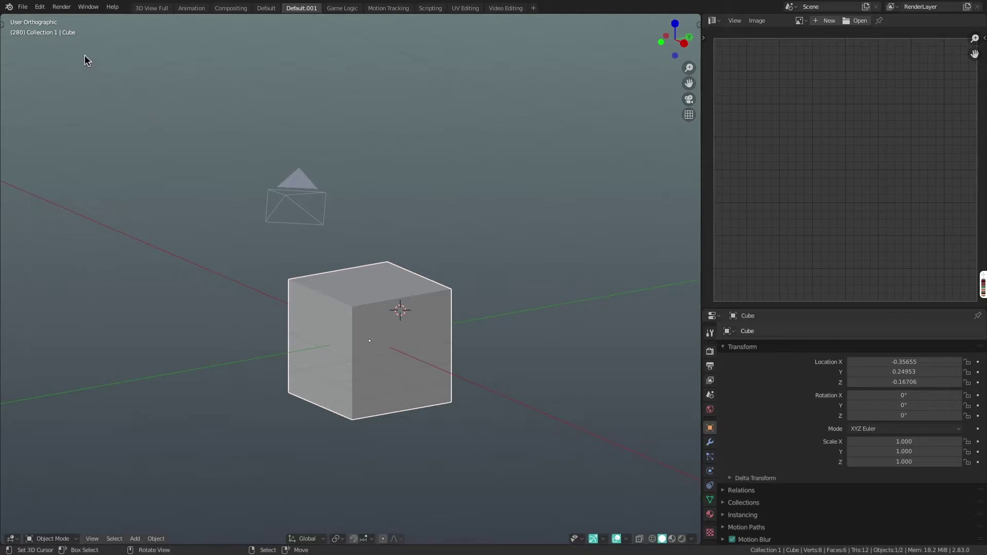
Open the Preferences window, show its save options, and close it
left_click(42, 5)
left_click(99, 105)
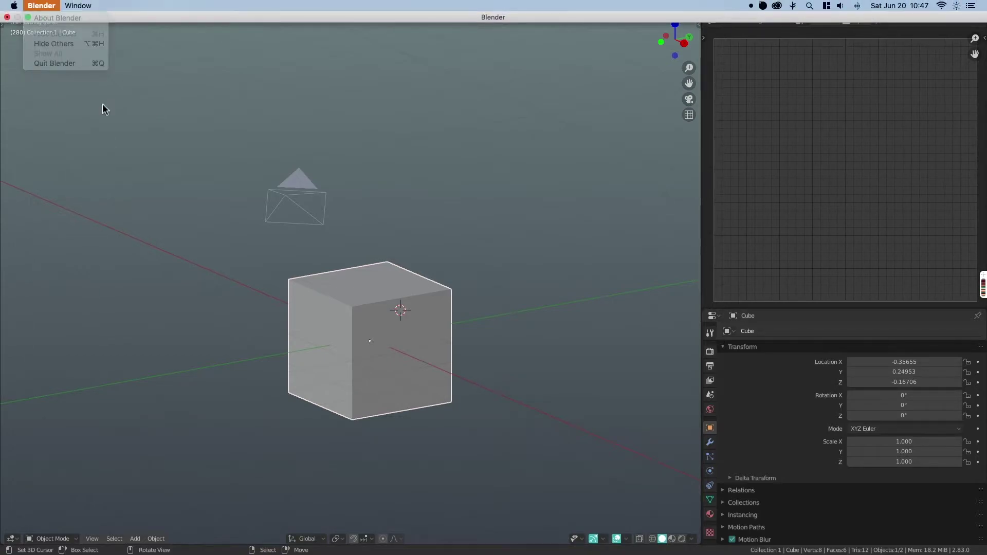
left_click(39, 9)
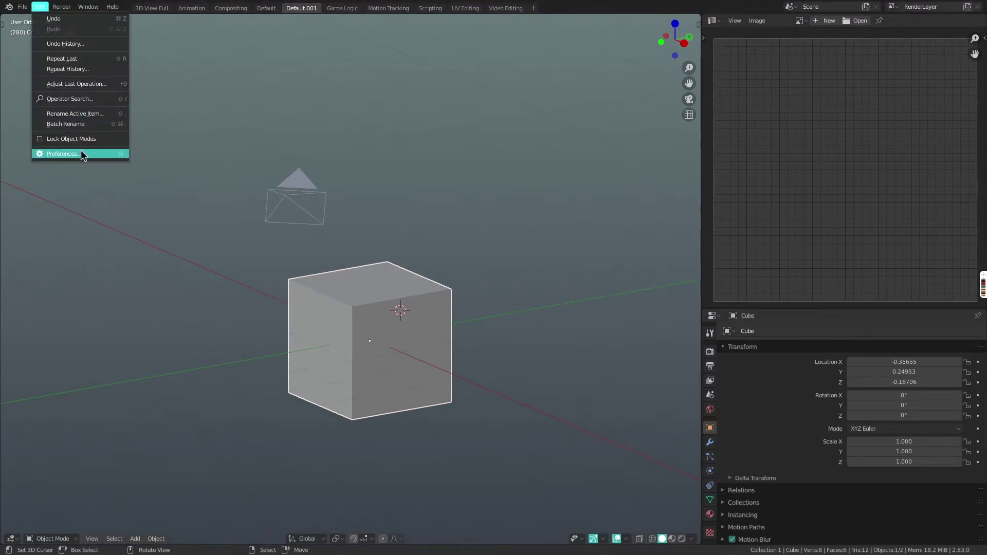
left_click(81, 150)
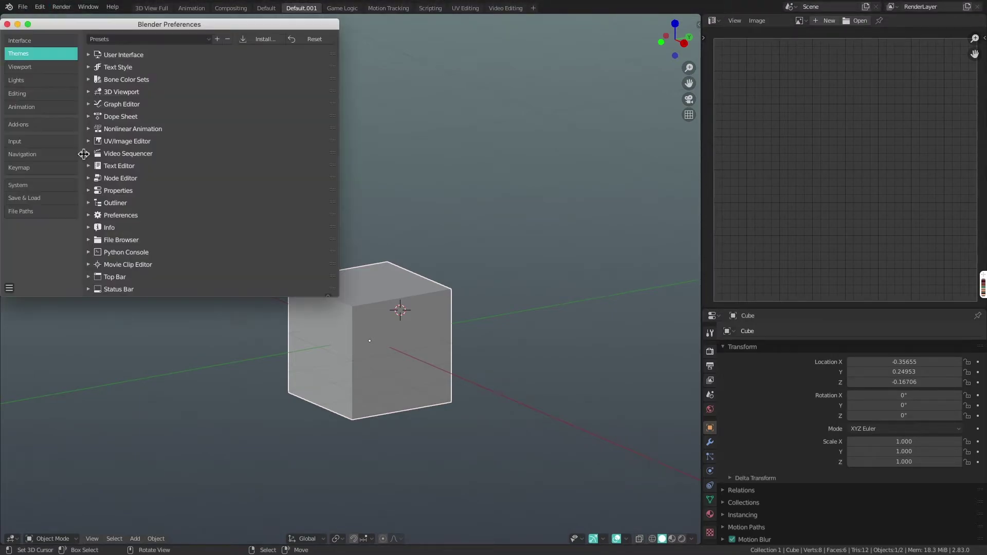
left_click(9, 291)
left_click(7, 24)
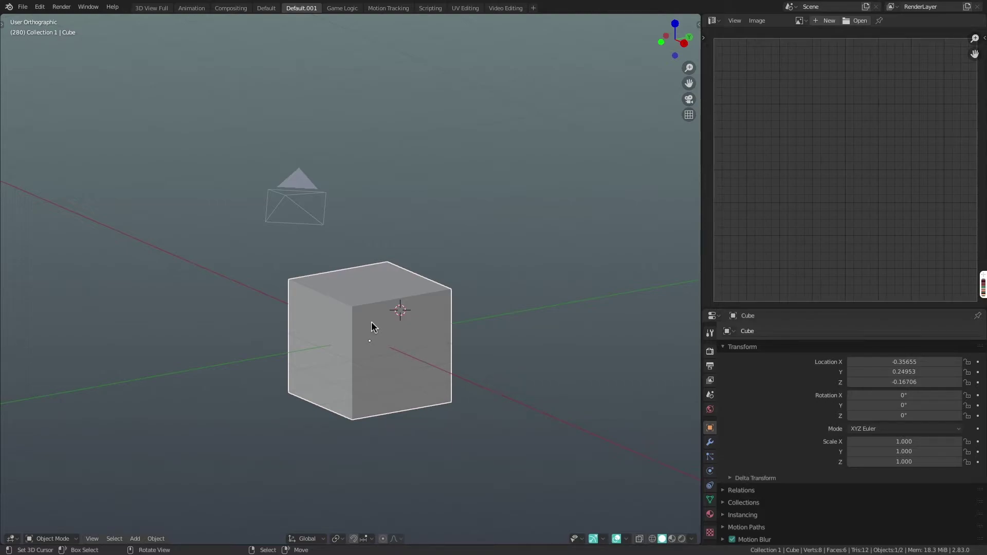
Use Quick Favorites to turn the Face Orientation overlay on and off again
key("q")
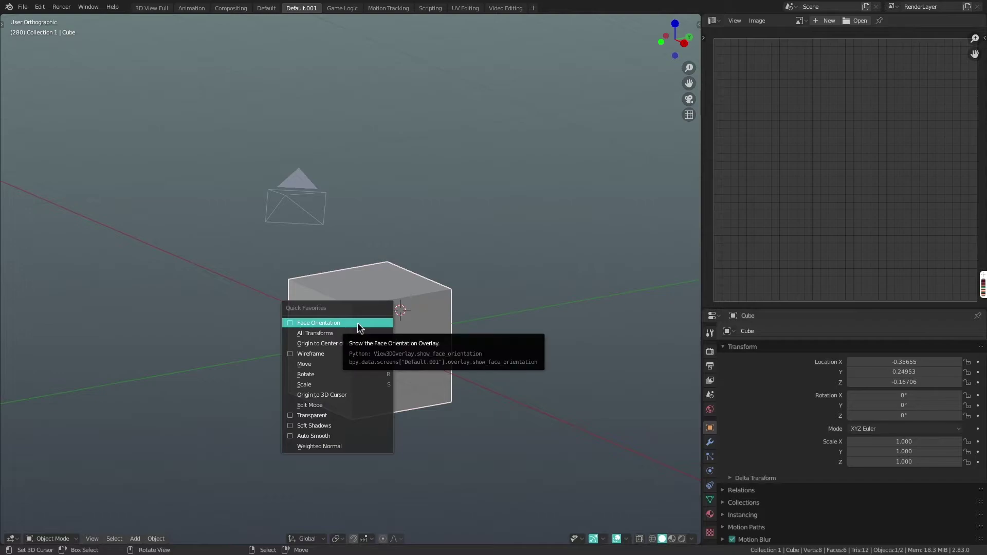
left_click(358, 324)
scroll(375, 342, "up", 3)
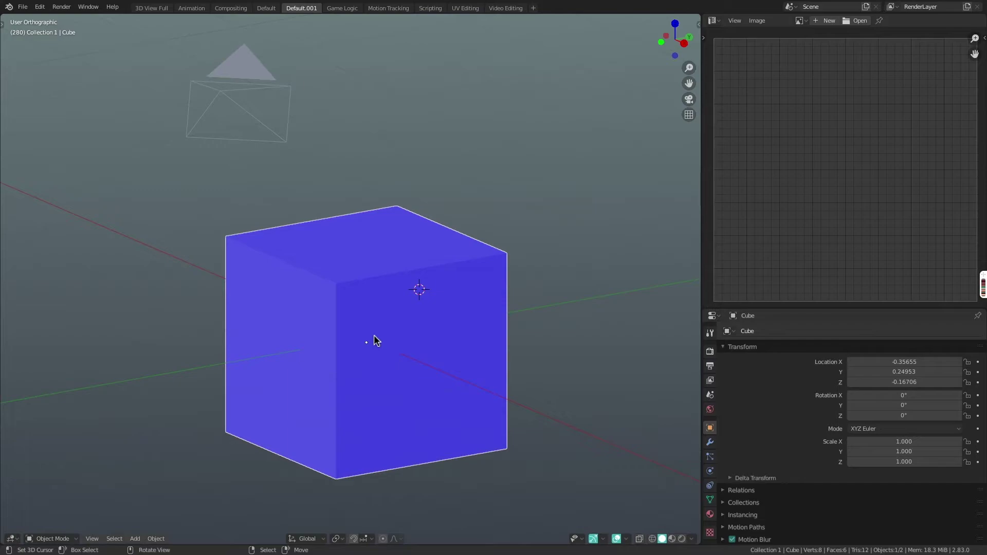
key("q")
left_click(335, 351)
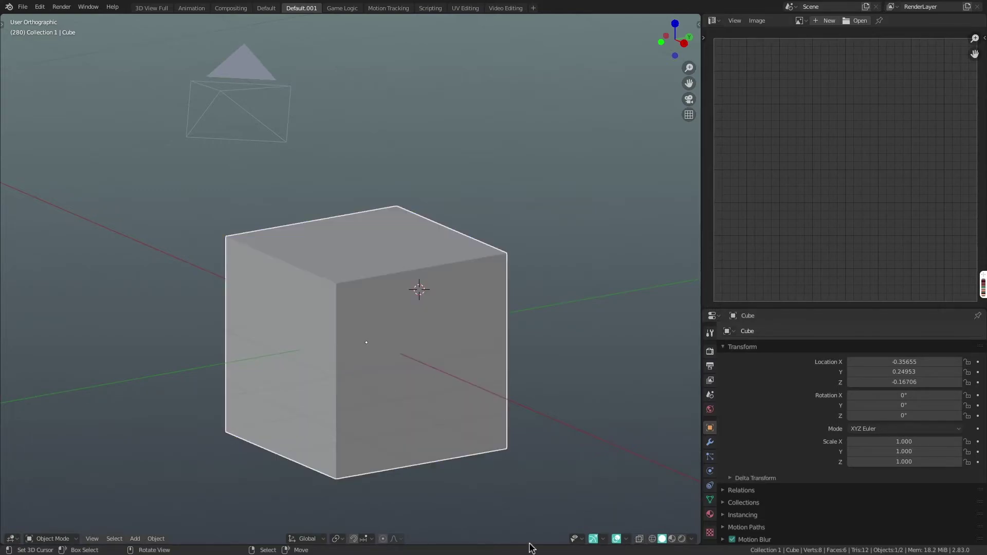
Locate Face Orientation in the viewport overlay settings and toggle it on and off through Quick Favorites for comparison
left_click(624, 539)
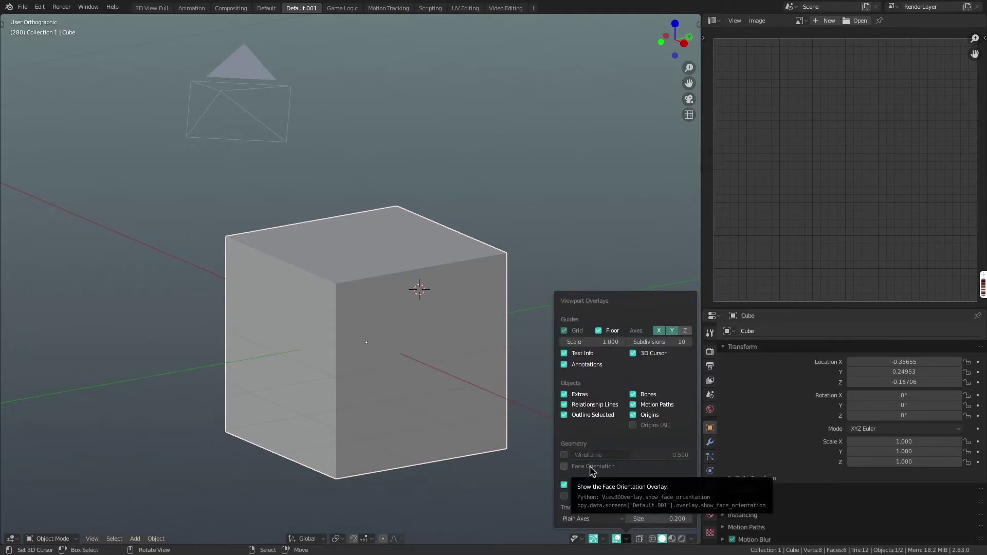
key("q")
left_click(431, 339)
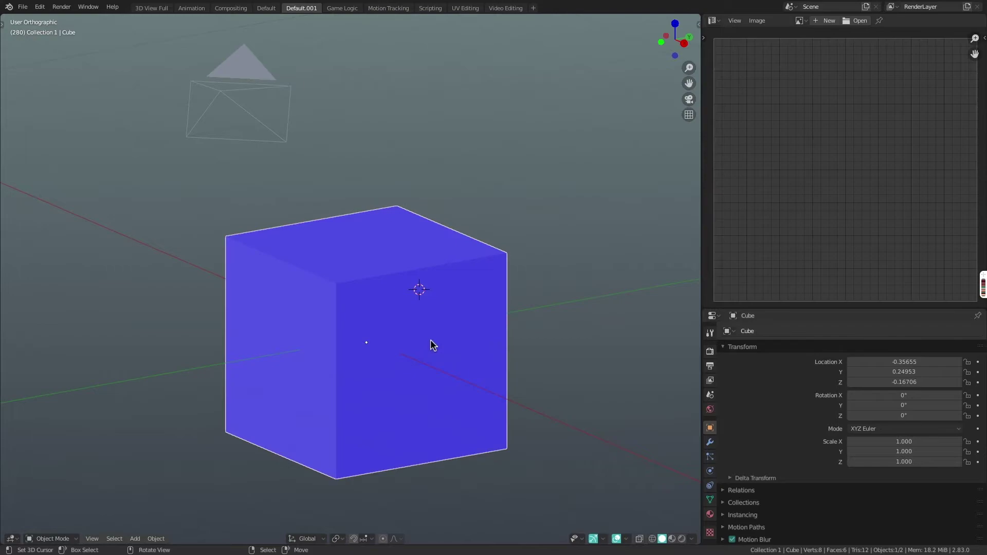
key("q")
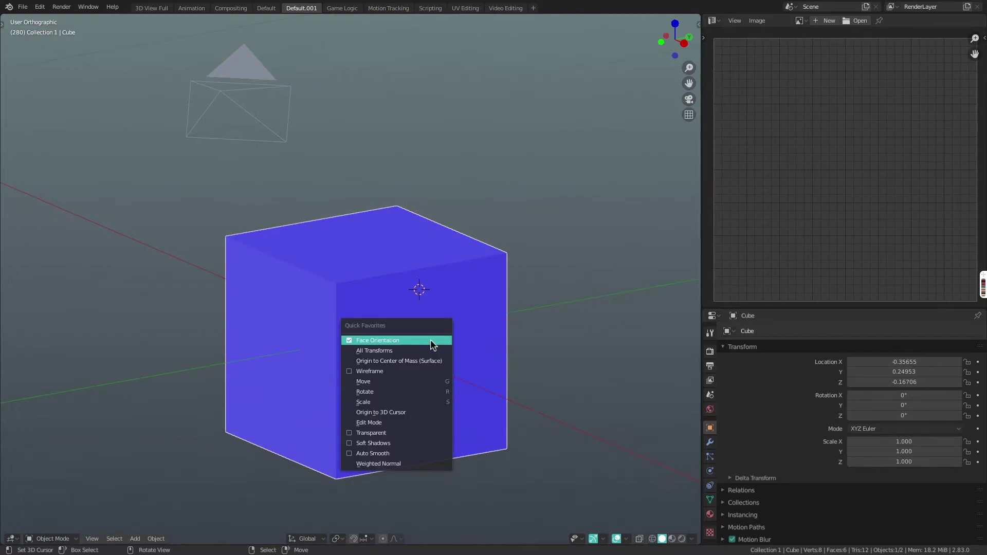
left_click(431, 340)
View the Apply options for the cube's transforms, including All Transforms, without applying any
key("q")
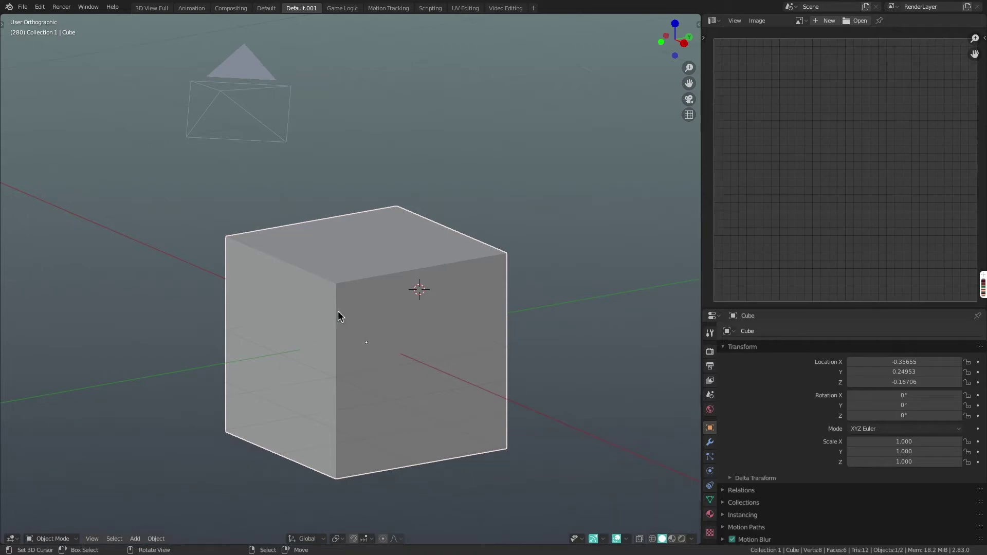
key("ctrl+a")
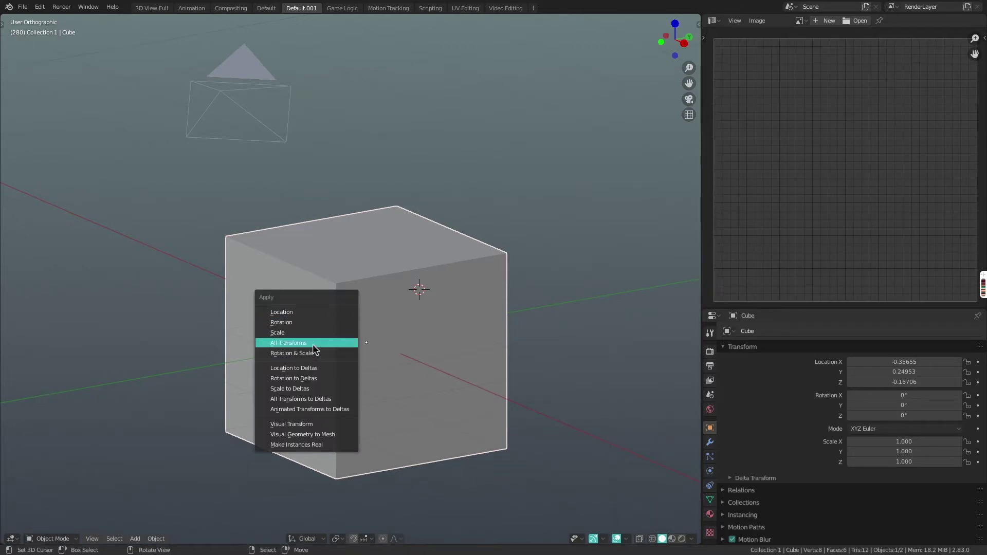
key("Escape")
Set the cube's origin to its Center of Mass (Surface) and reopen the Quick Favorites list
key("q")
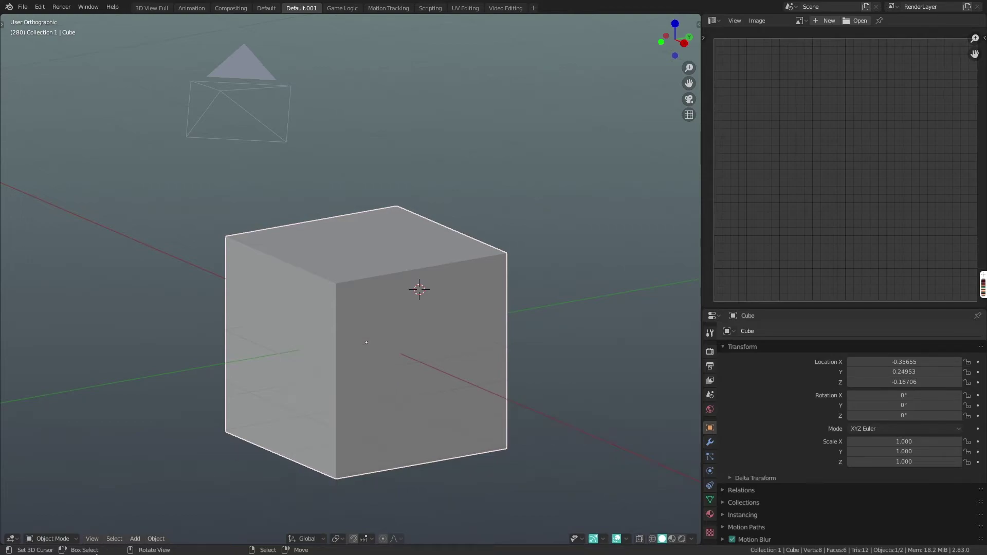
left_click(156, 538)
mouse_move(178, 517)
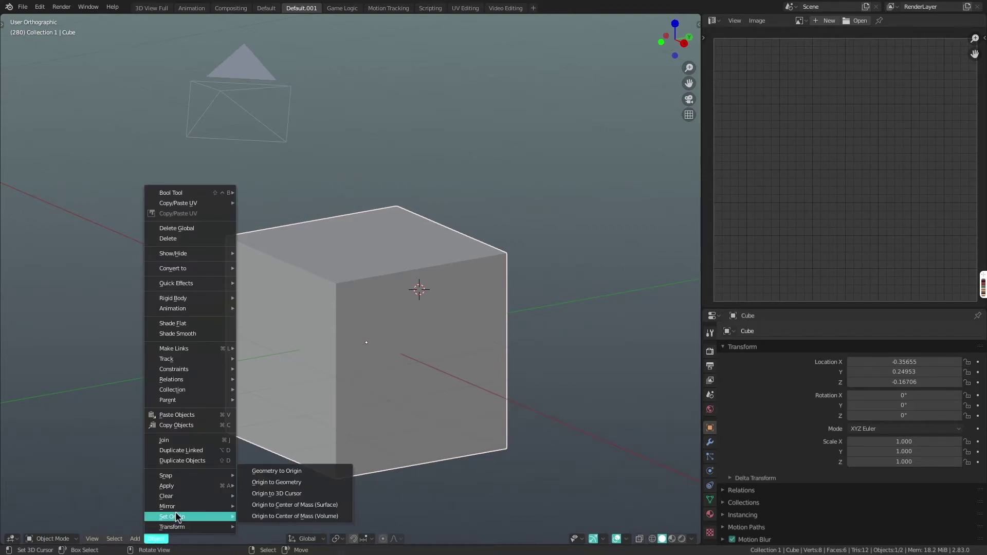
left_click(311, 509)
key("q")
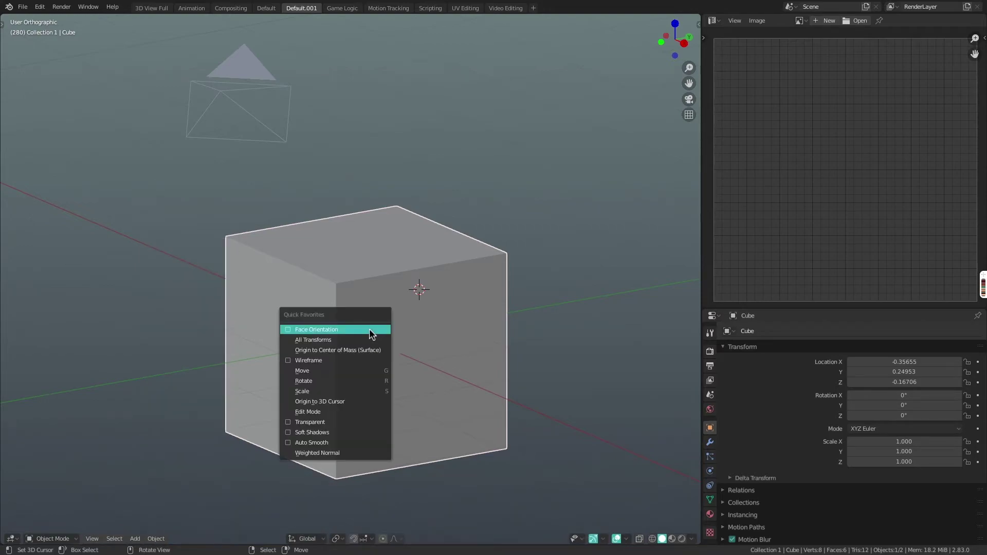
Use Quick Favorites to turn the Wireframe overlay on, deselect the cube, and turn the overlay off again
left_click(349, 351)
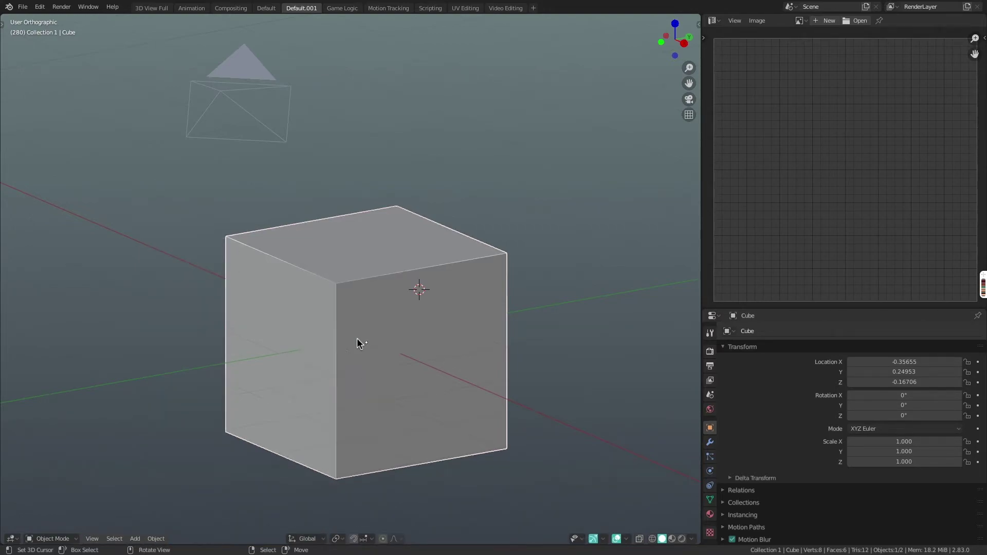
left_click(529, 299)
key("q")
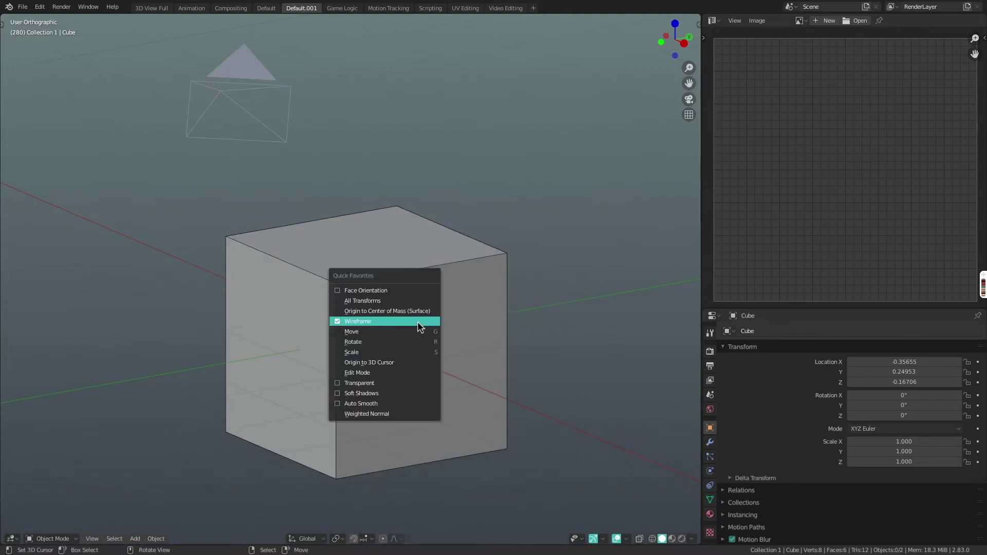
left_click(356, 322)
key("q")
key("Escape")
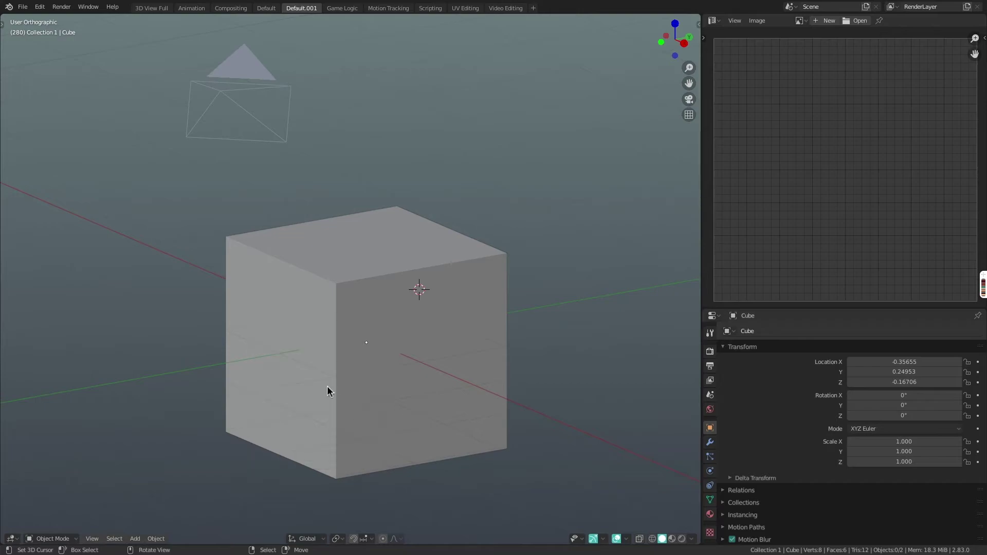
Place the 3D cursor on the cube's upper right corner, set the cube's origin to it, and try a rotation about that corner
key("q")
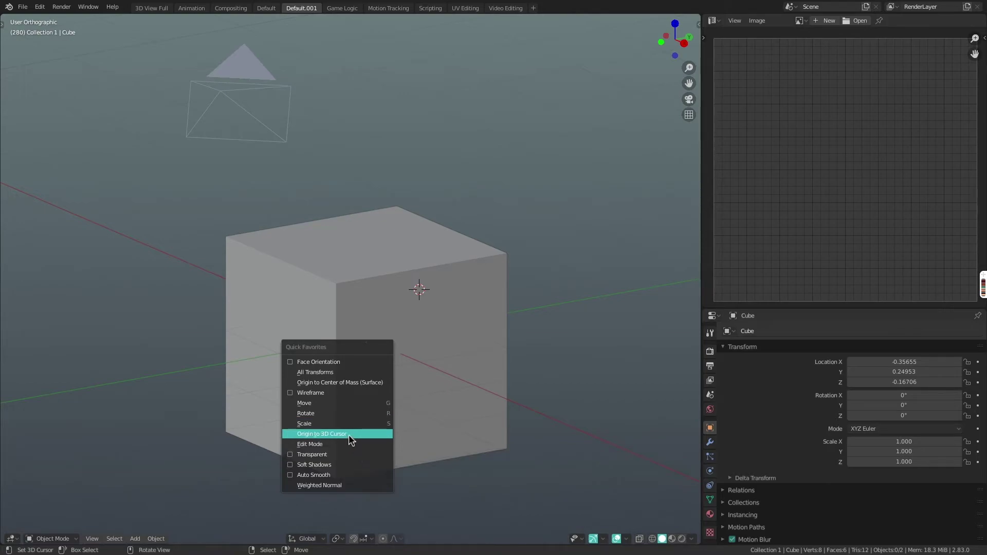
left_click(508, 254)
right_click(393, 350)
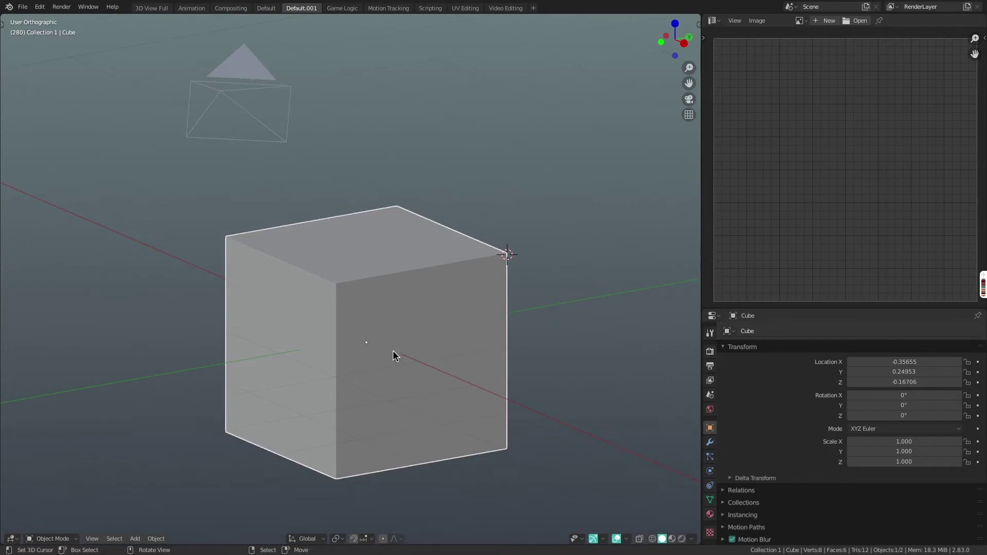
key("q")
left_click(355, 392)
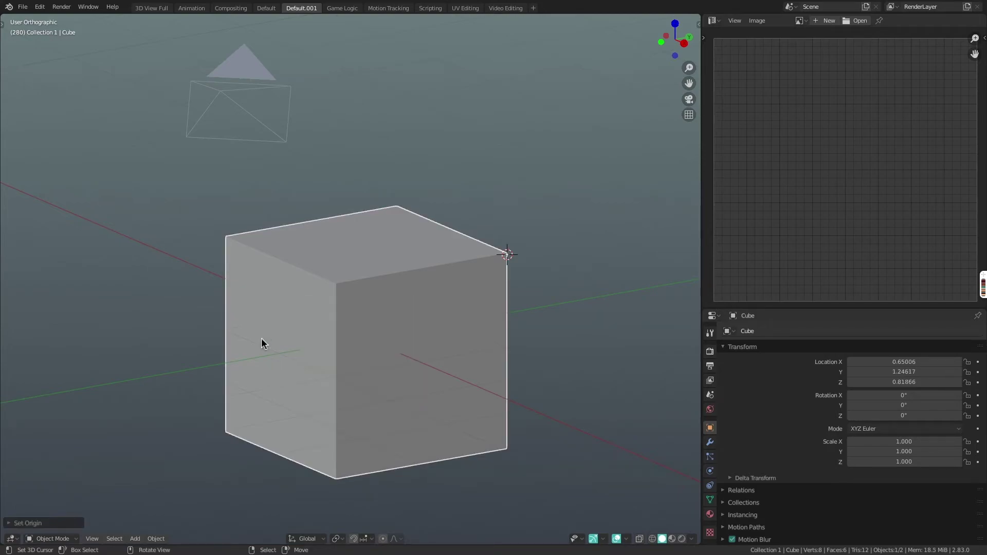
key("r")
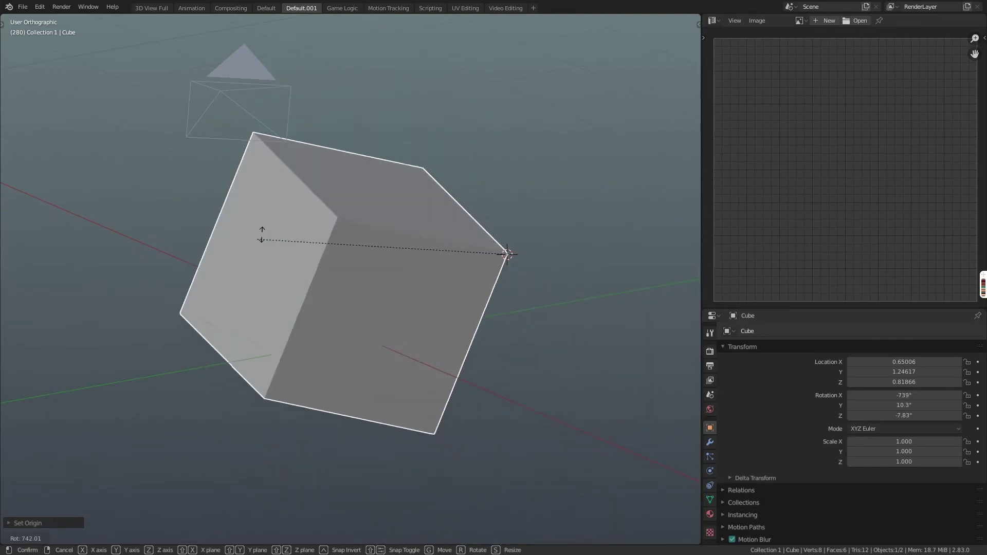
right_click(329, 377)
Set the cube's origin to Center of Mass (Surface) through Quick Favorites and try a rotation about it
key("q")
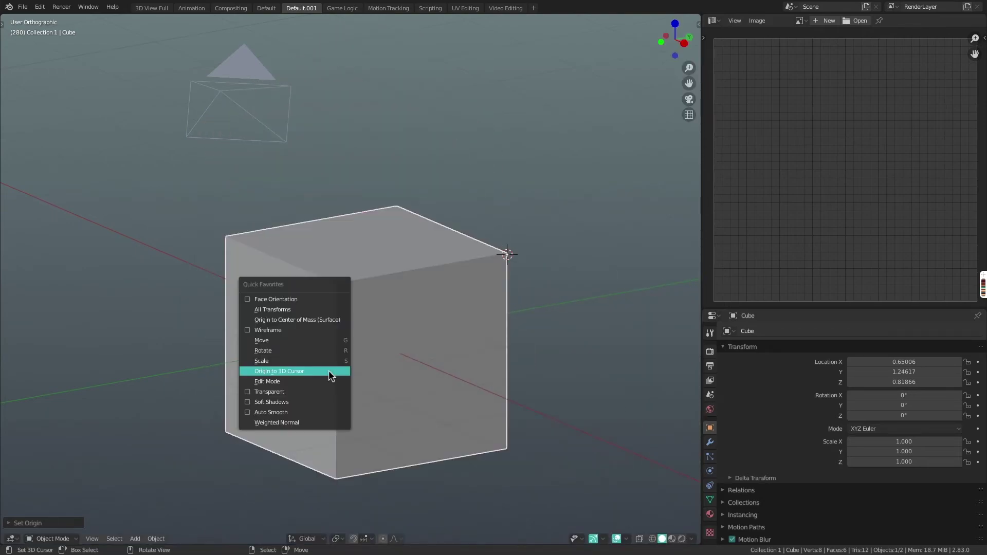
left_click(321, 319)
key("r")
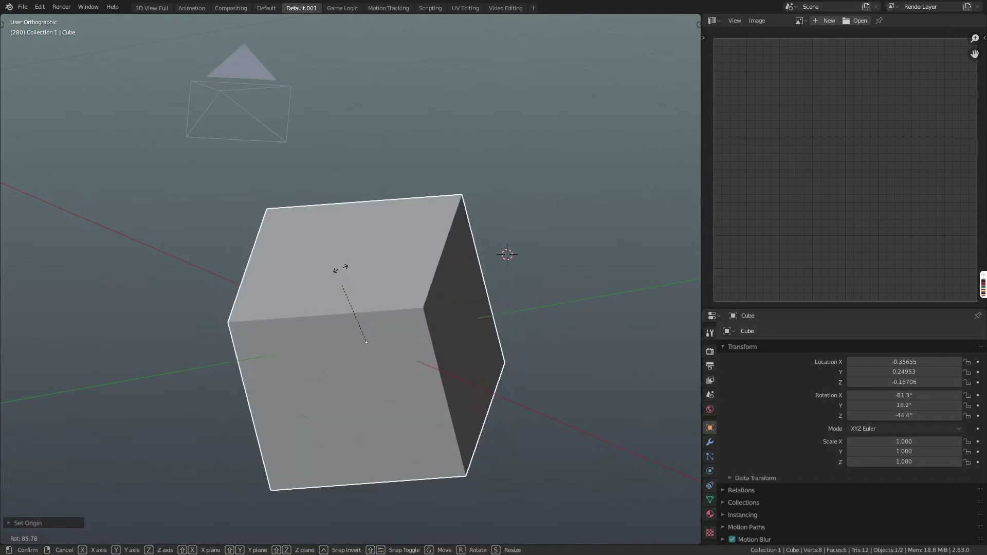
right_click(491, 389)
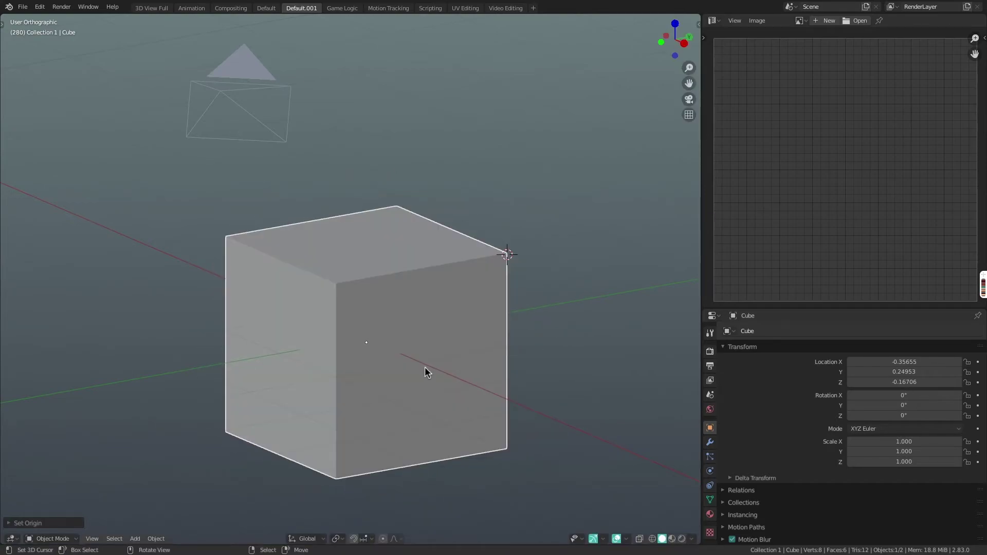
Try the Transparent option from the Quick Favorites list
key("q")
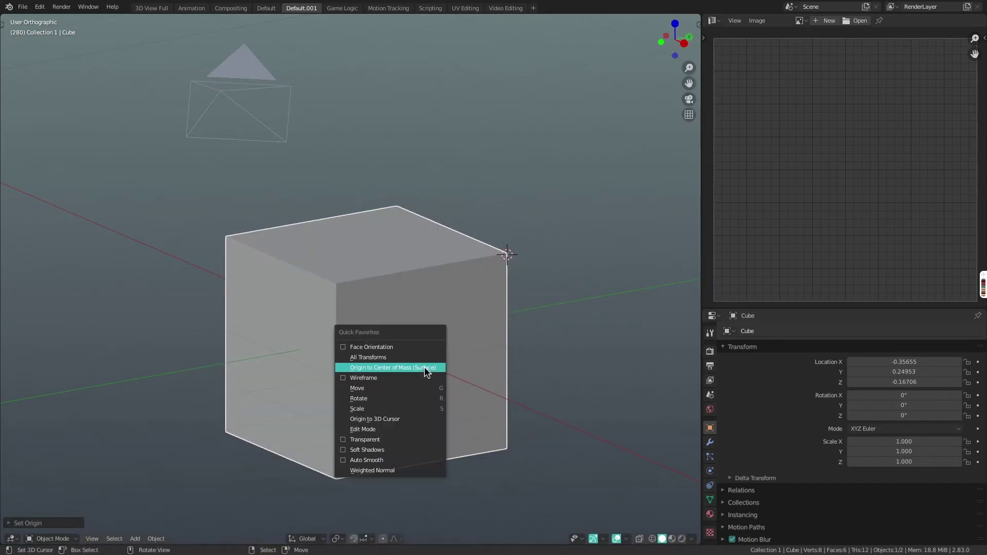
left_click(419, 438)
key("alt+z")
Use Quick Favorites to turn Auto Smooth on and off again for the cube
key("q")
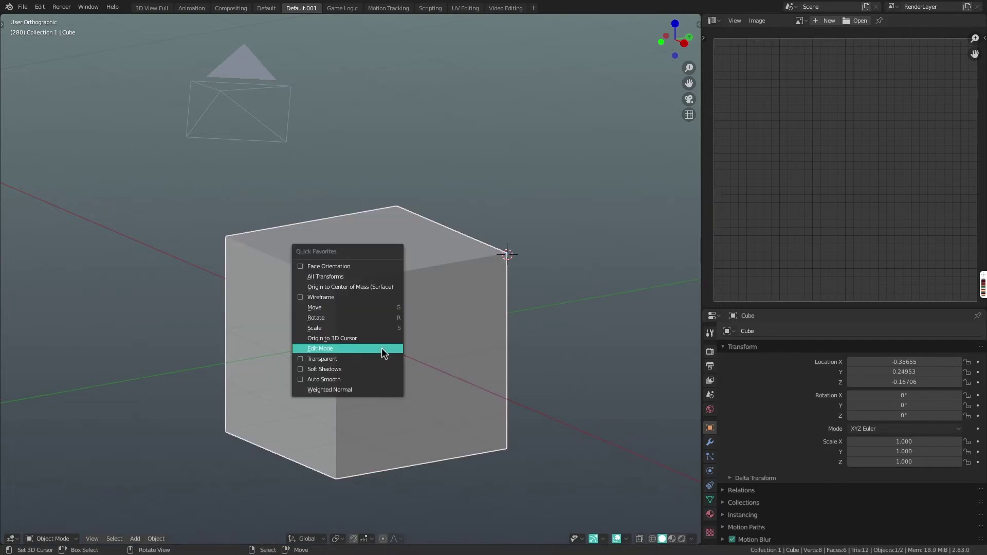
left_click(343, 380)
key("q")
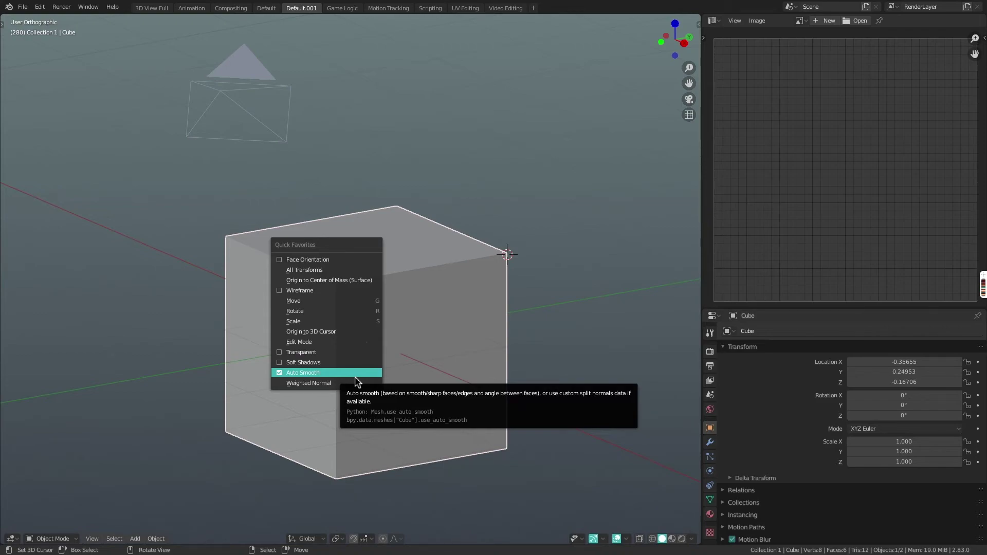
left_click(356, 377)
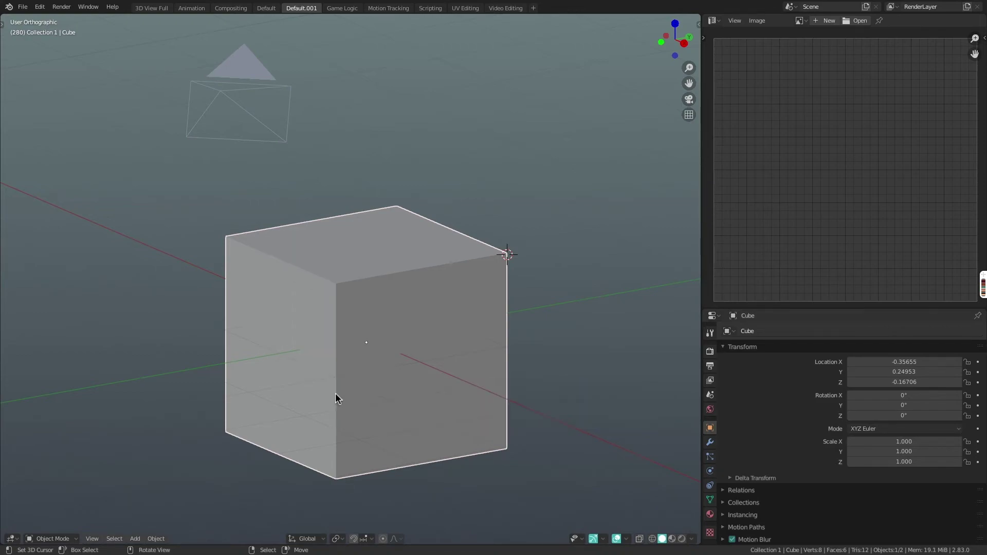
Locate the Auto Smooth option under Normals in the cube's mesh data properties and compare it with Quick Favorites
key("q")
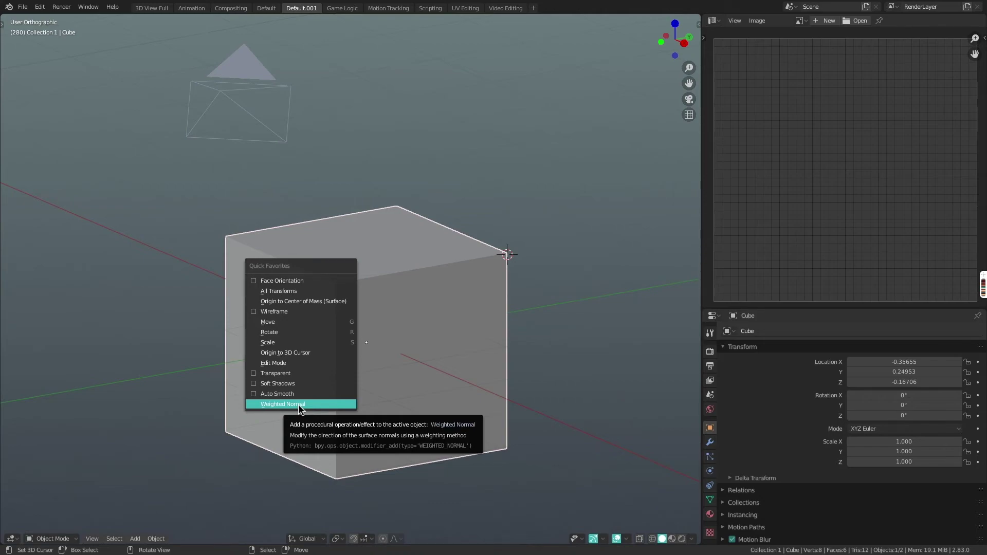
left_click(710, 499)
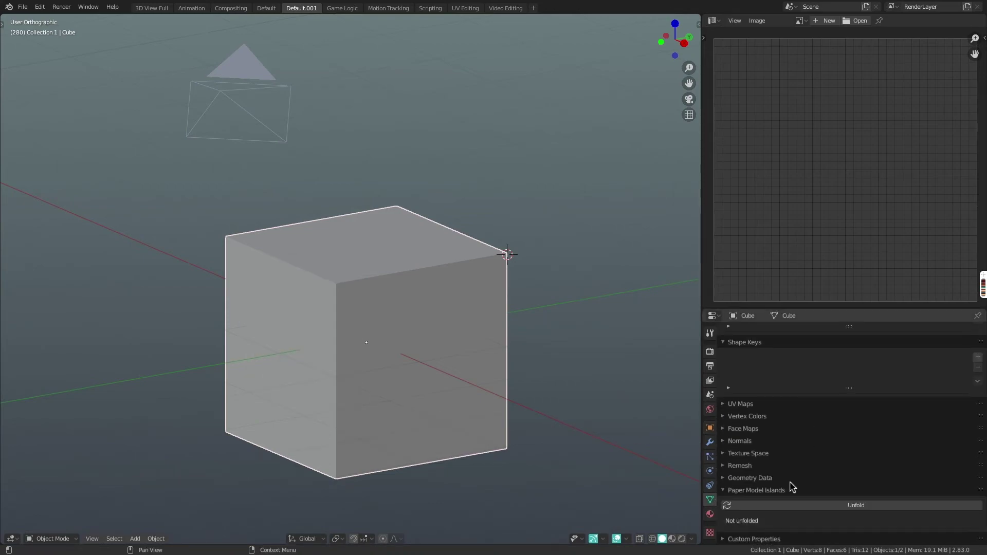
left_click(733, 441)
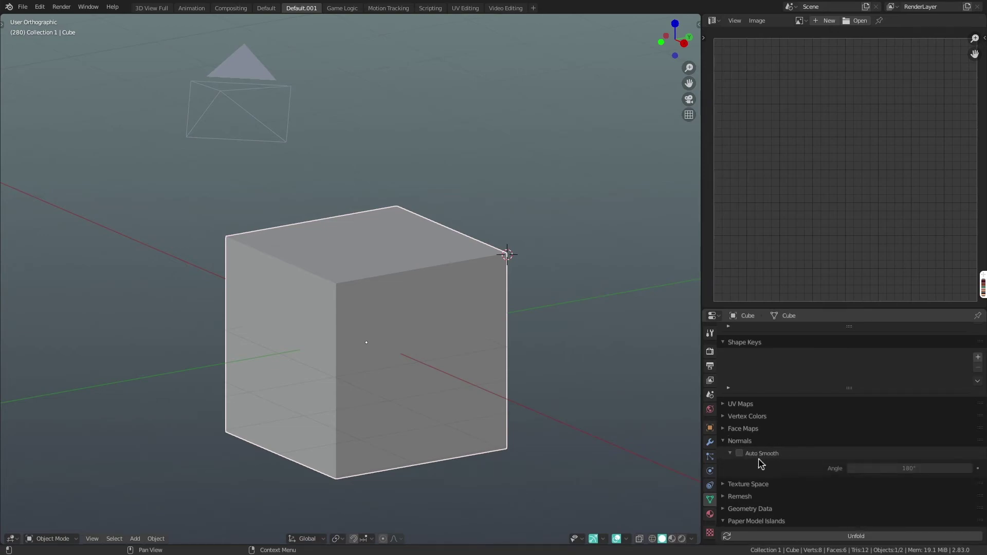
key("q")
key("Escape")
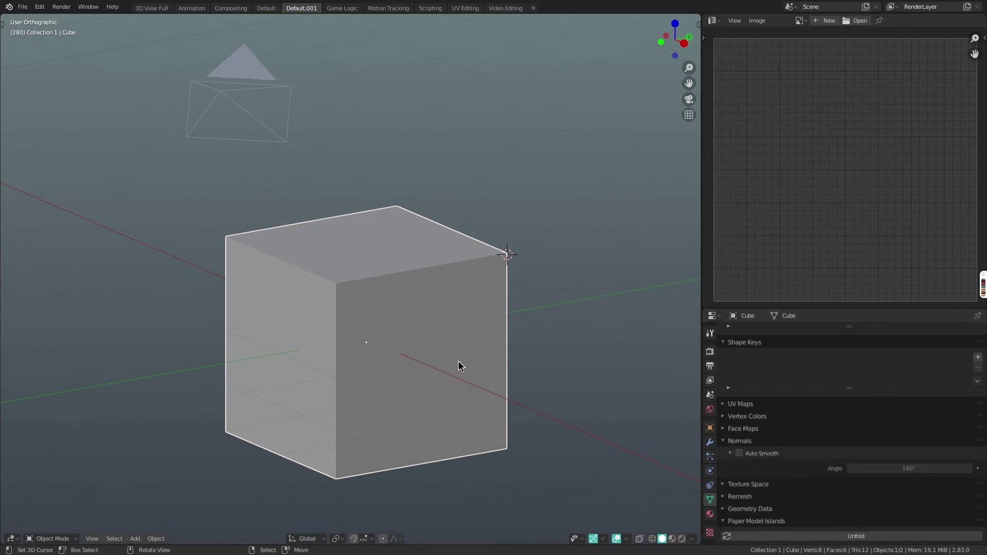
Review the Weighted Normal modifier entry in the Object Mode Quick Favorites list
key("q")
key("q")
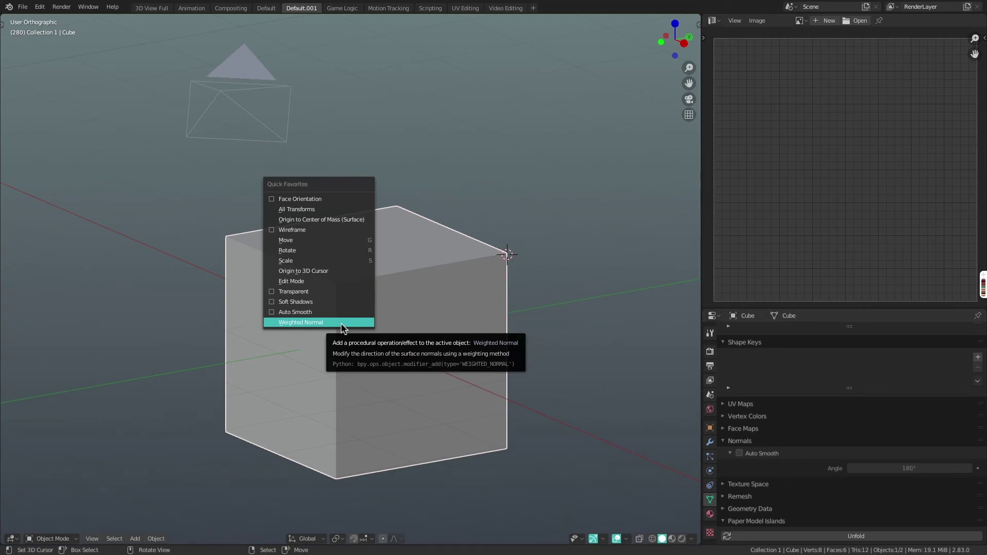
left_click(342, 323)
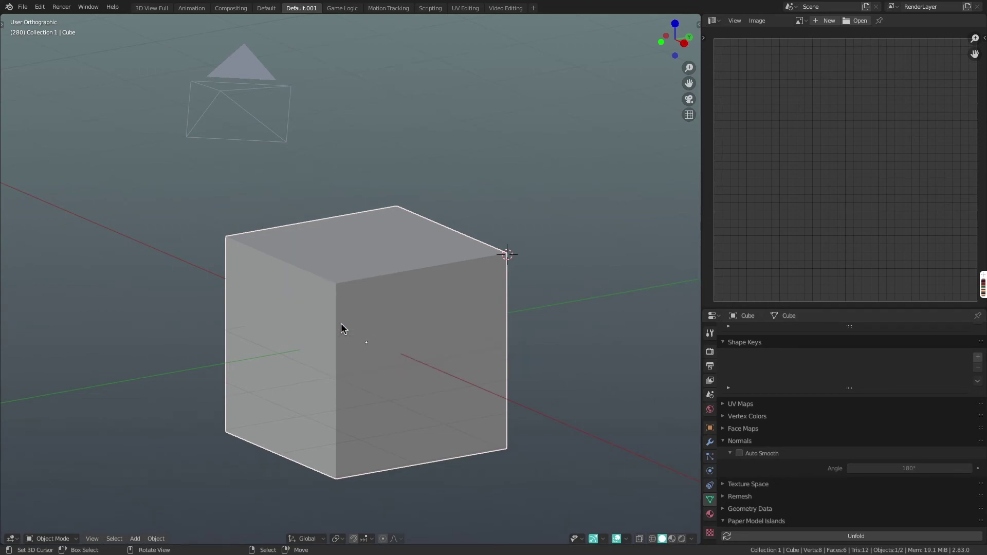
Enter Edit Mode on the cube to view its separate Quick Favorites list, and return to Object Mode
key("Tab")
key("q")
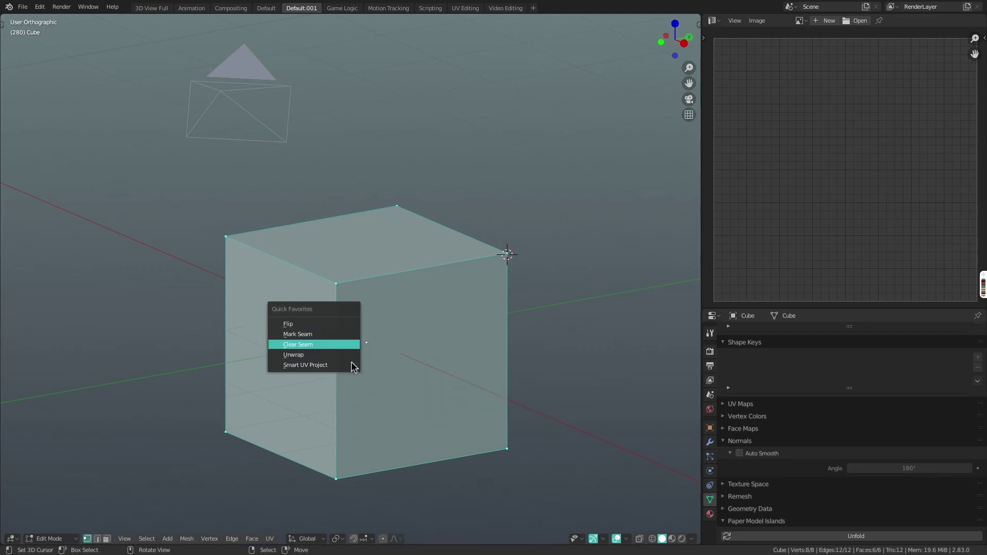
left_click(349, 344)
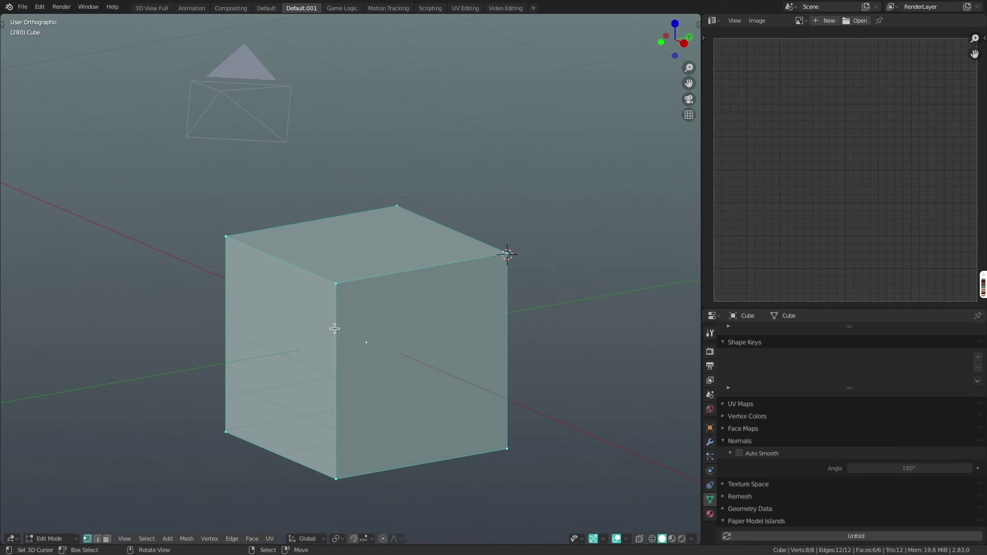
key("Tab")
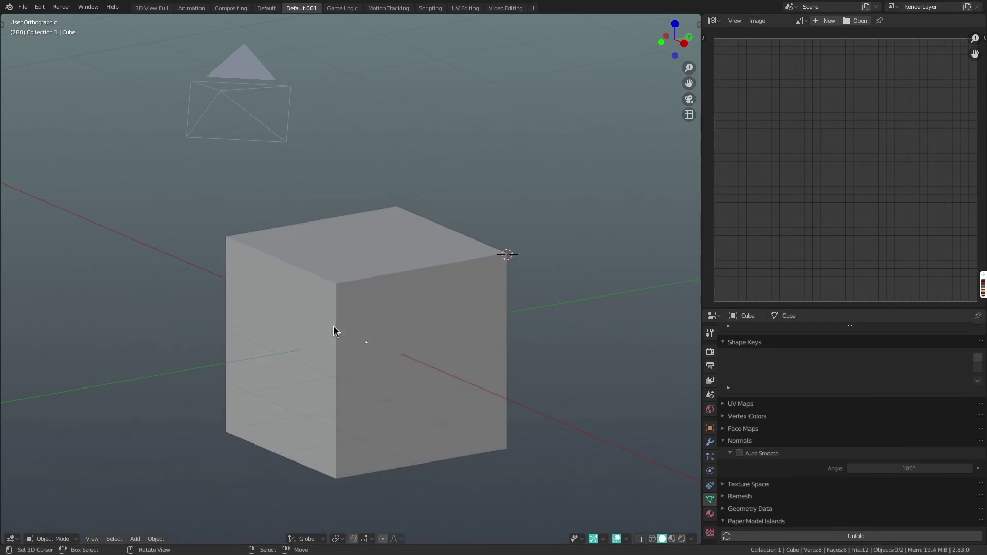
scroll(334, 330, "down", 1)
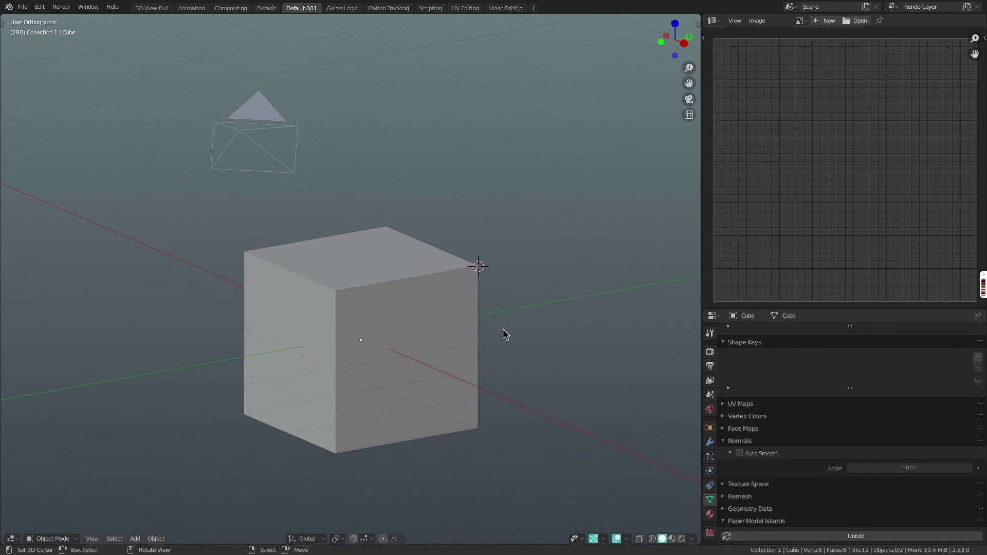